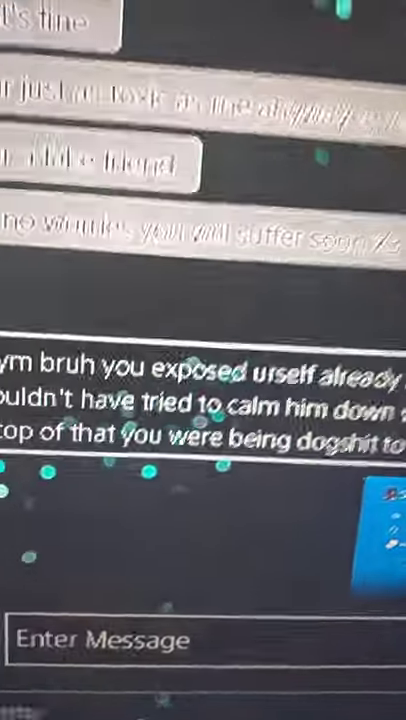
pyautogui.scroll(5, 203, 300)
pyautogui.scroll(3, 203, 300)
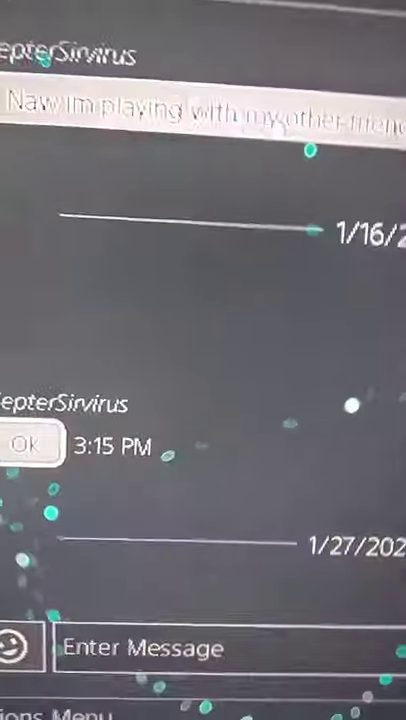
pyautogui.scroll(-5, 203, 300)
pyautogui.scroll(-2, 203, 300)
pyautogui.scroll(-3, 203, 300)
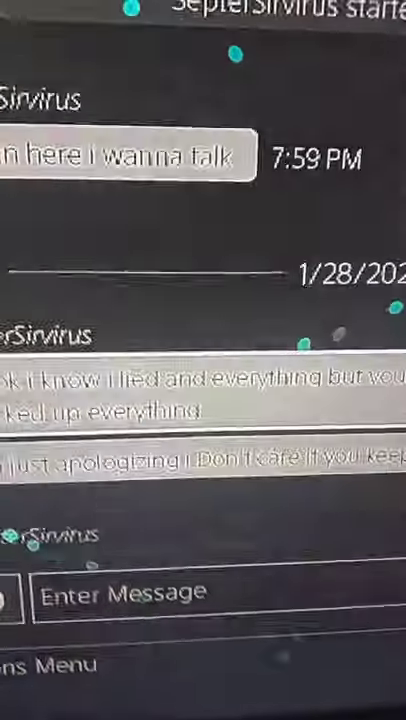
pyautogui.scroll(-2, 203, 300)
pyautogui.scroll(-1, 203, 300)
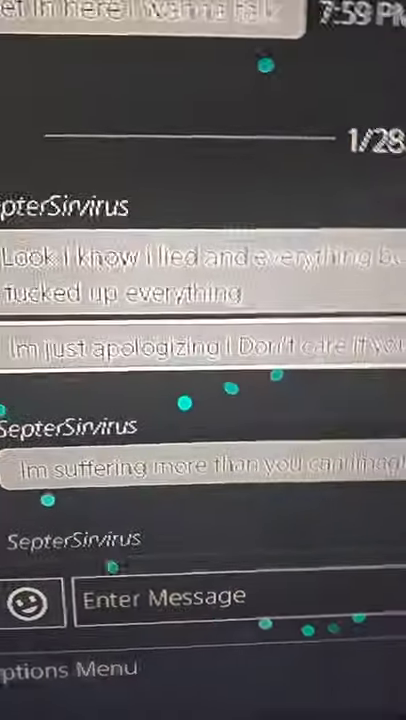